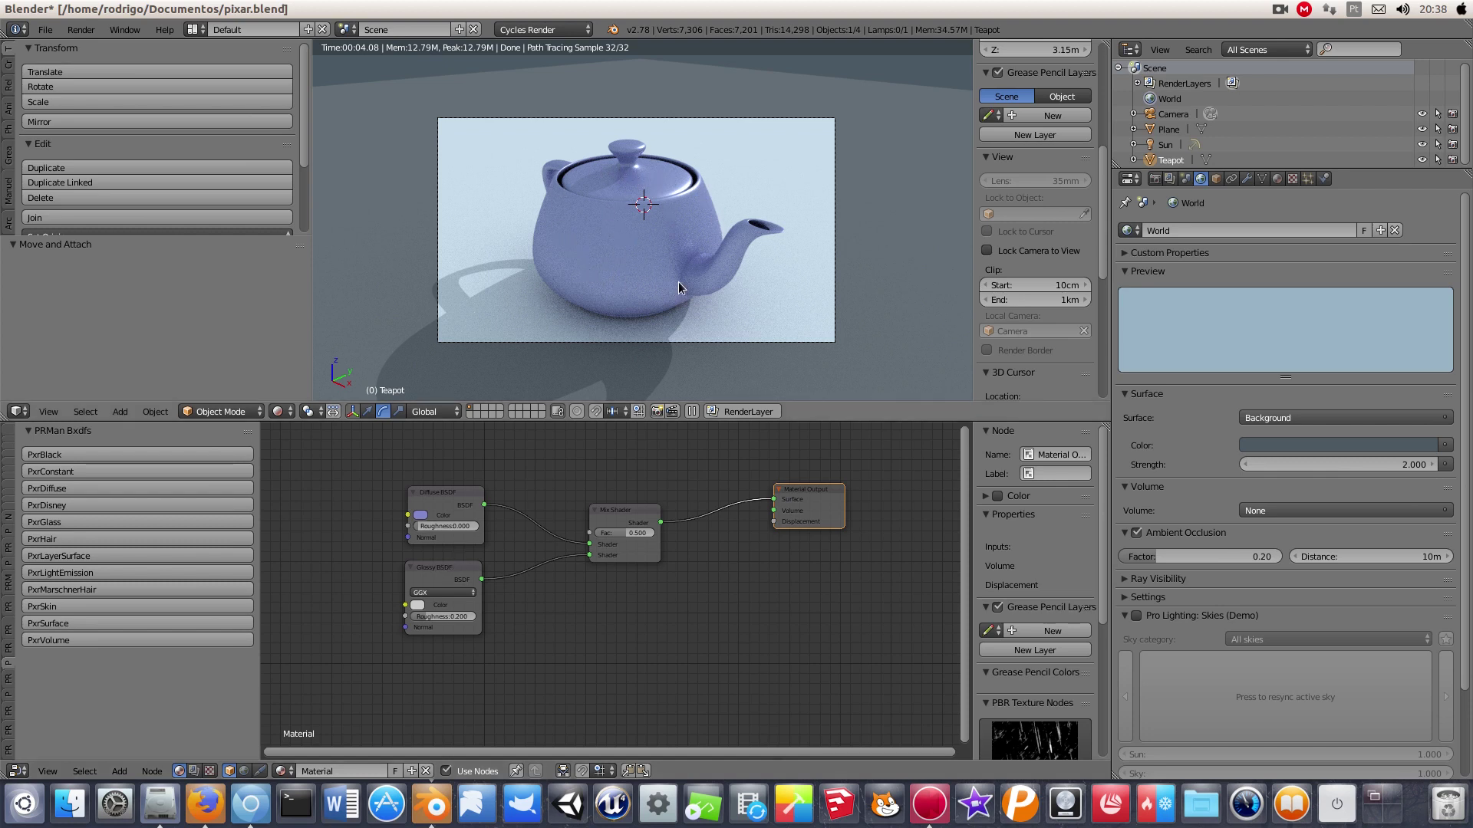
Step: Zoom in until the blue teapot fills the Rendered-shading Cycles viewport preview
{"action": "scroll", "coordinate": [675, 241], "scroll_direction": "up", "scroll_amount": 2}
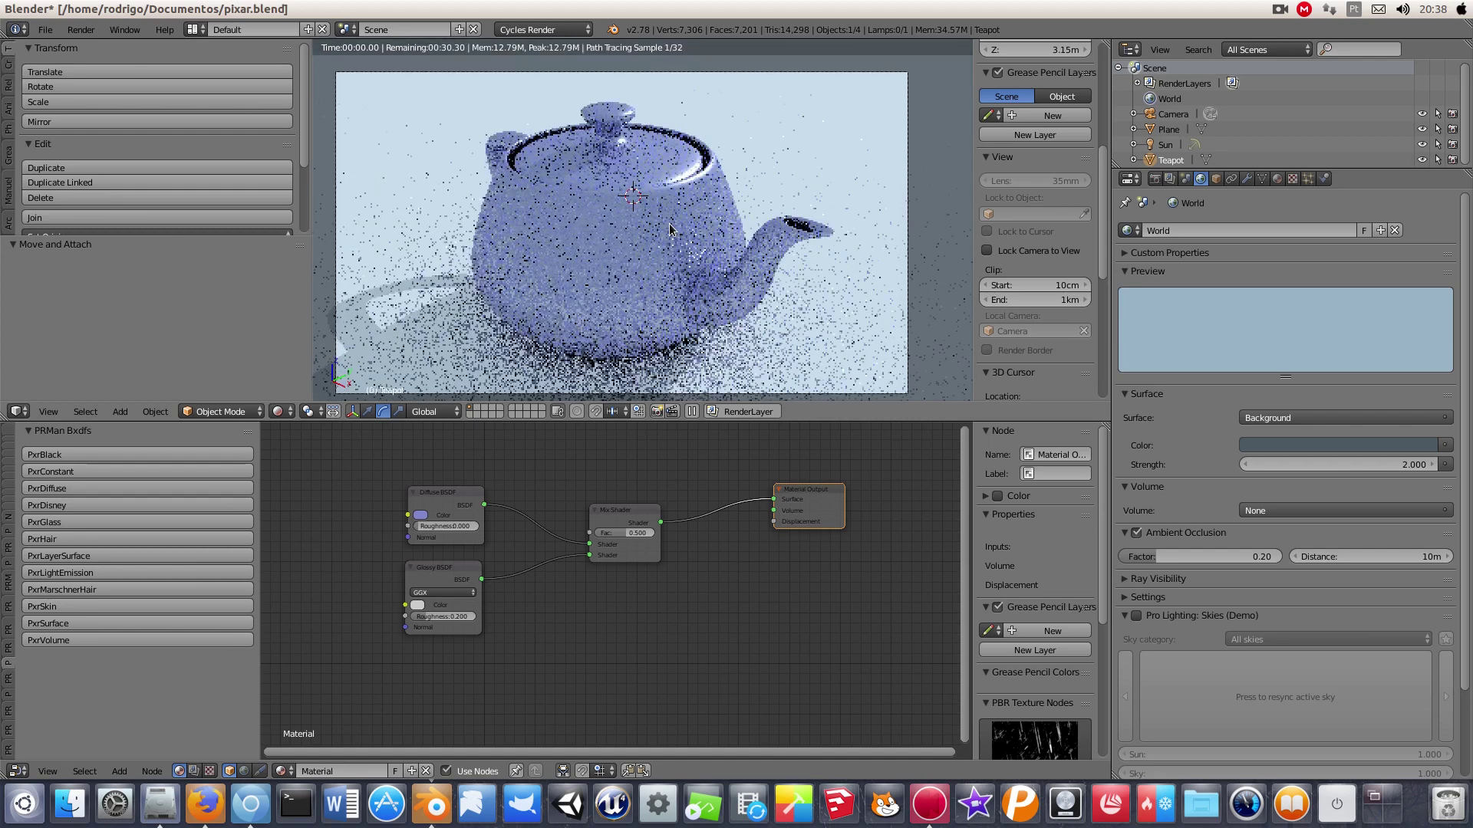
{"action": "scroll", "coordinate": [683, 249], "scroll_direction": "up", "scroll_amount": 1}
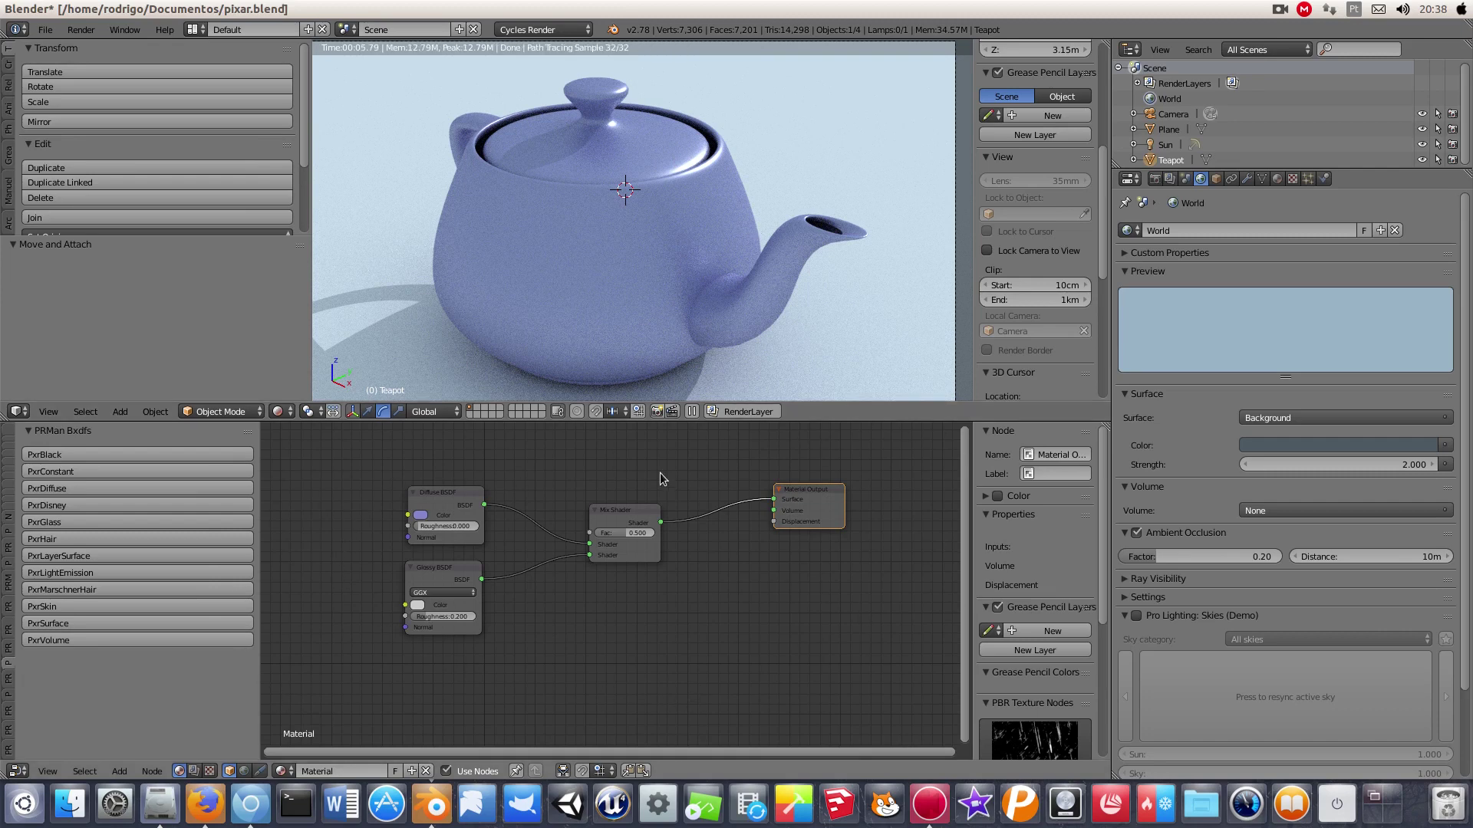
Step: Switch the render engine to RenderMan Render, then reselect the teapot after selecting the ground plane
{"action": "left_click", "coordinate": [549, 30]}
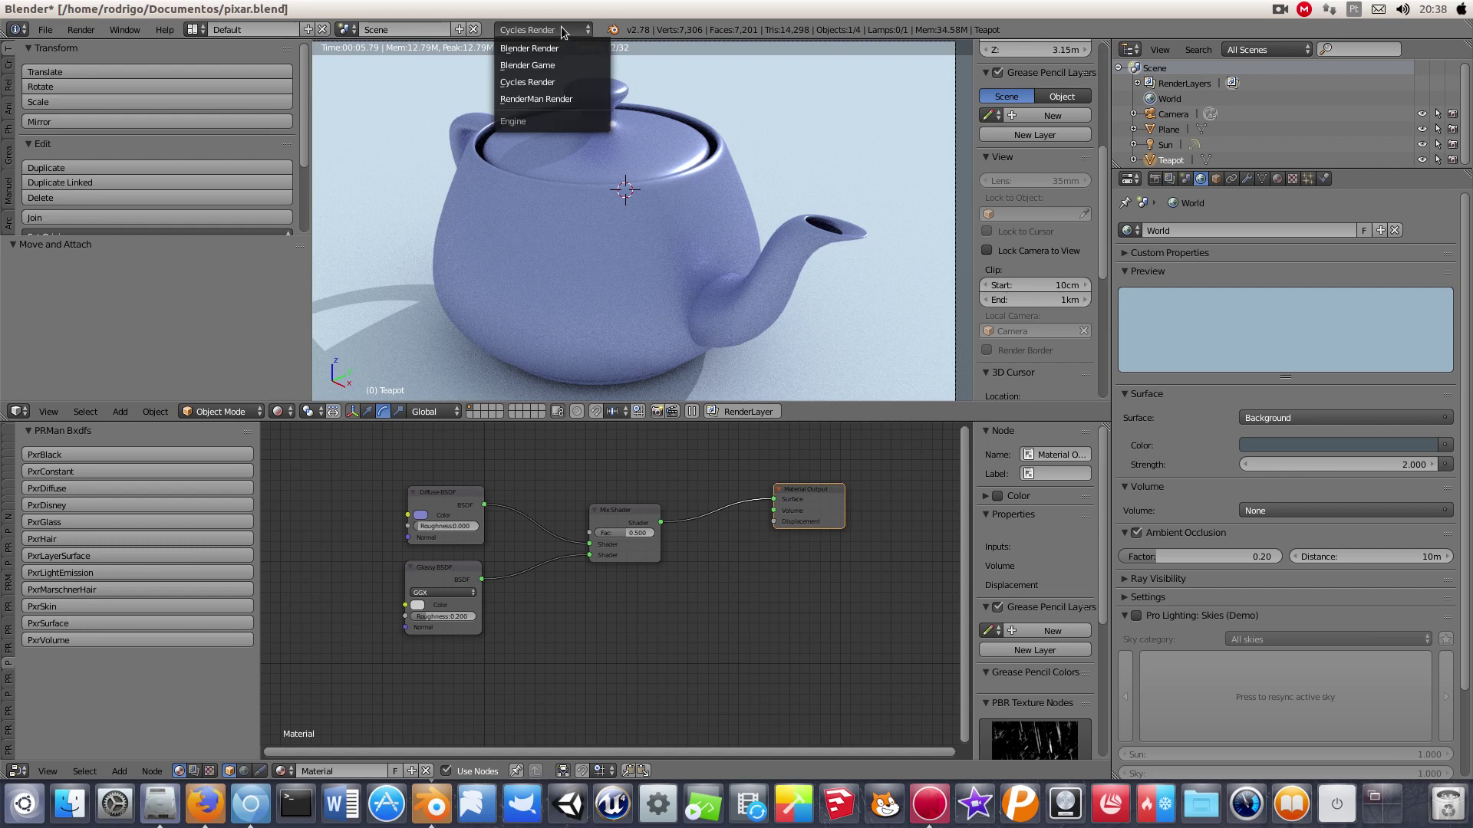
{"action": "left_click", "coordinate": [539, 100]}
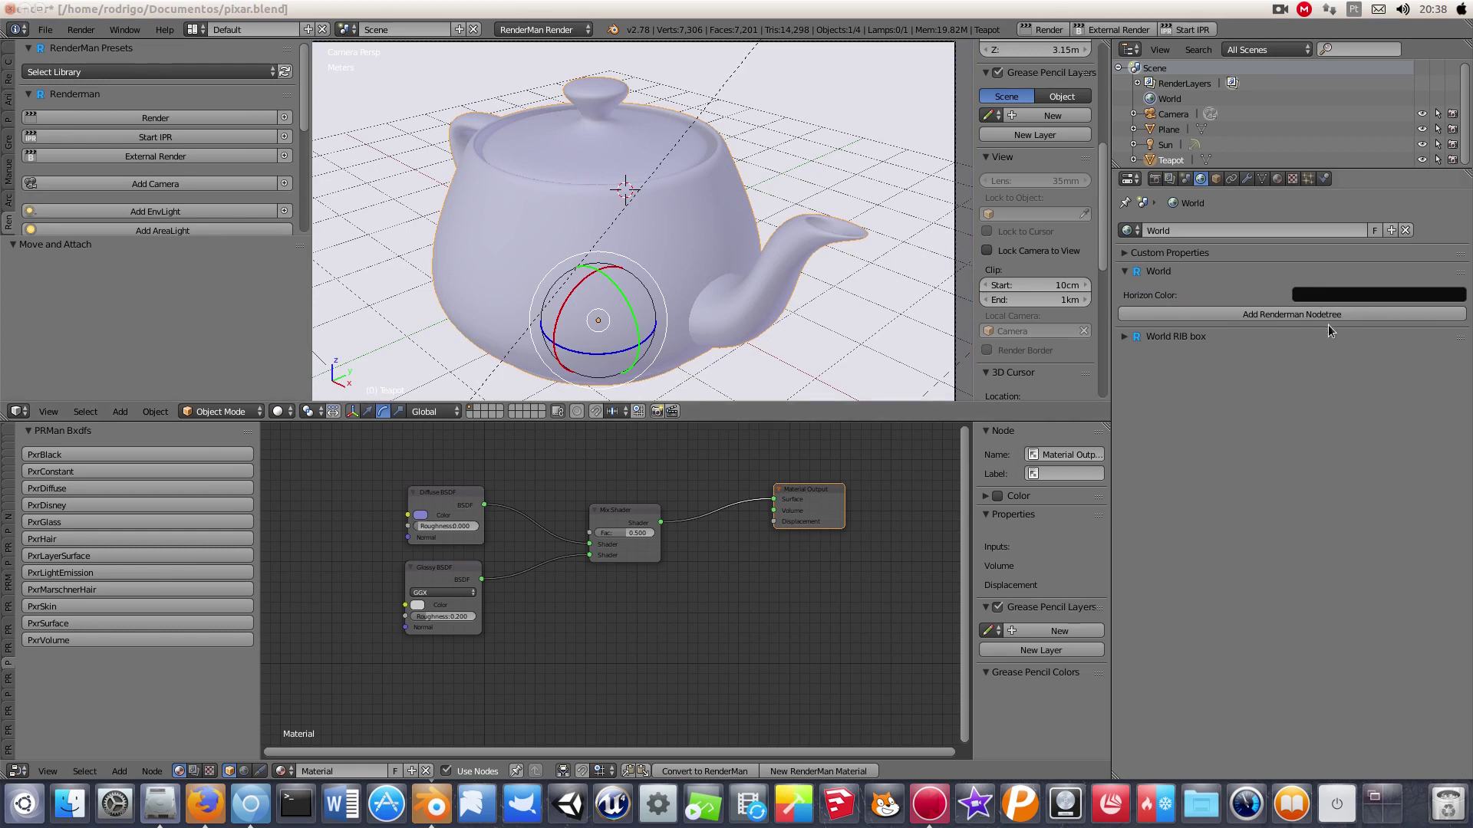
{"action": "scroll", "coordinate": [678, 231], "scroll_direction": "down", "scroll_amount": 2}
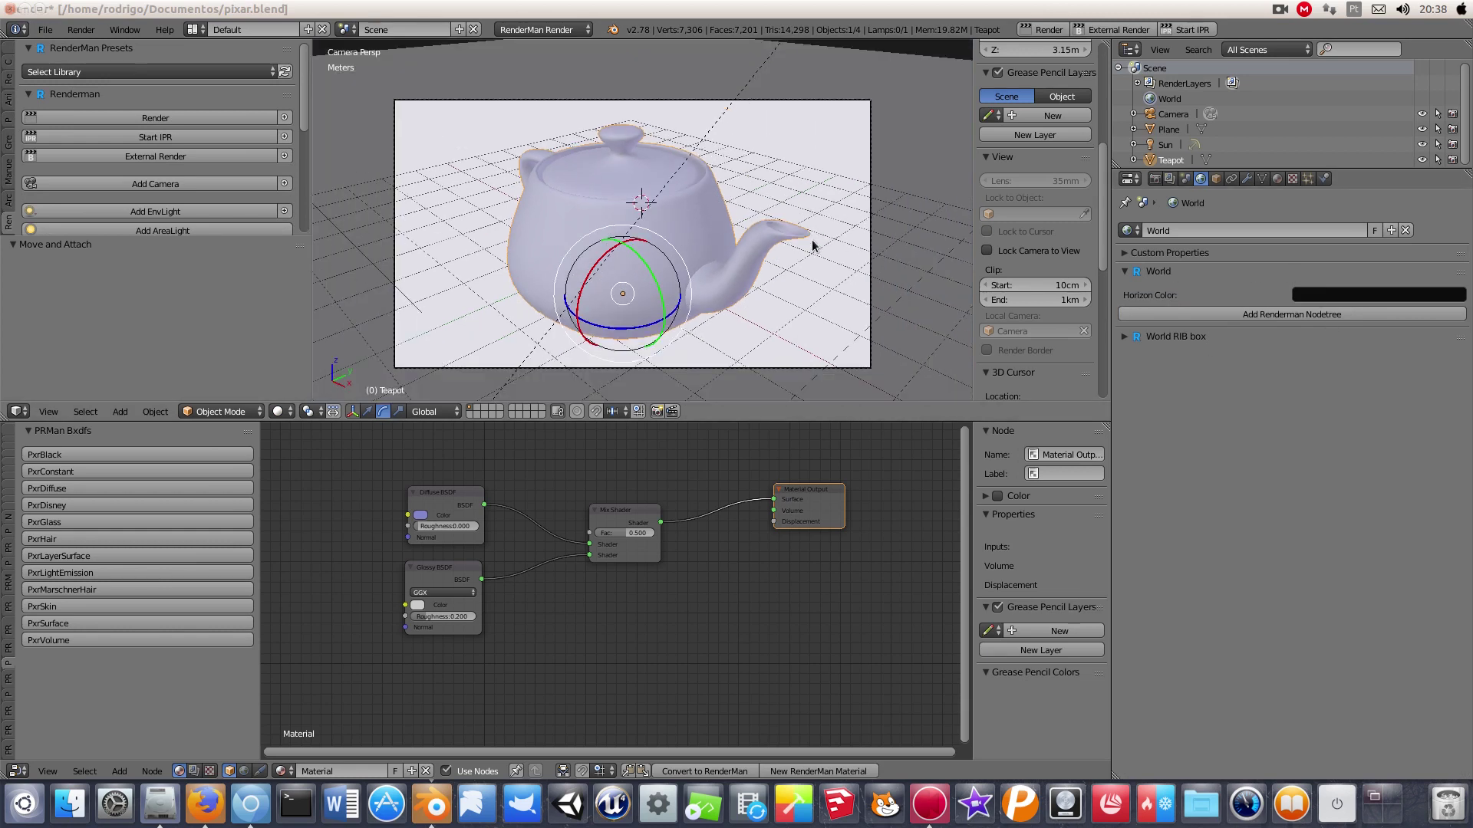
{"action": "right_click", "coordinate": [642, 233]}
{"action": "right_click", "coordinate": [760, 277]}
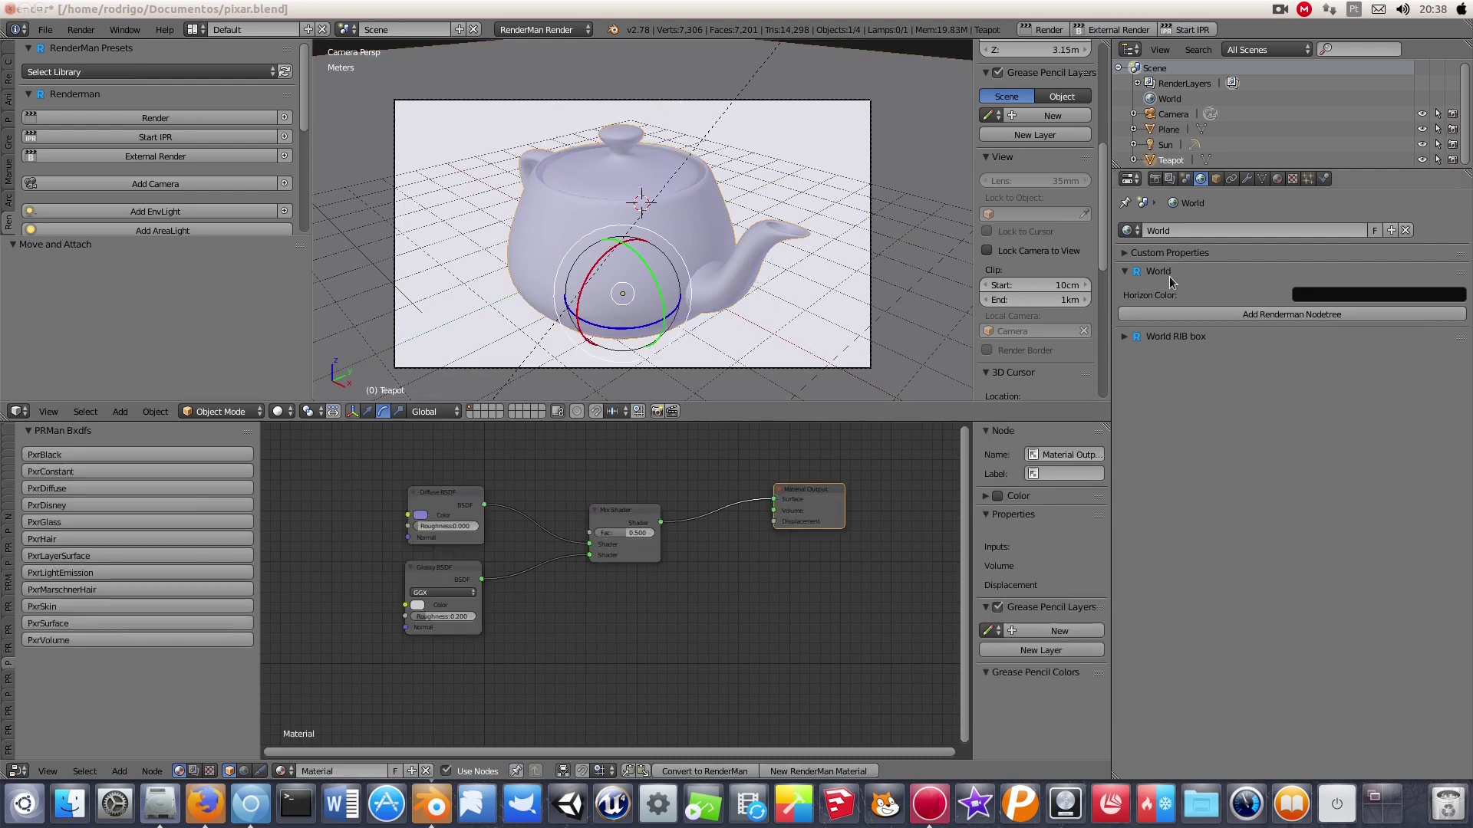
Step: Convert all of the teapot's Cycles node trees to RenderMan from the Material tab's Bxdf panel
{"action": "left_click", "coordinate": [1277, 179]}
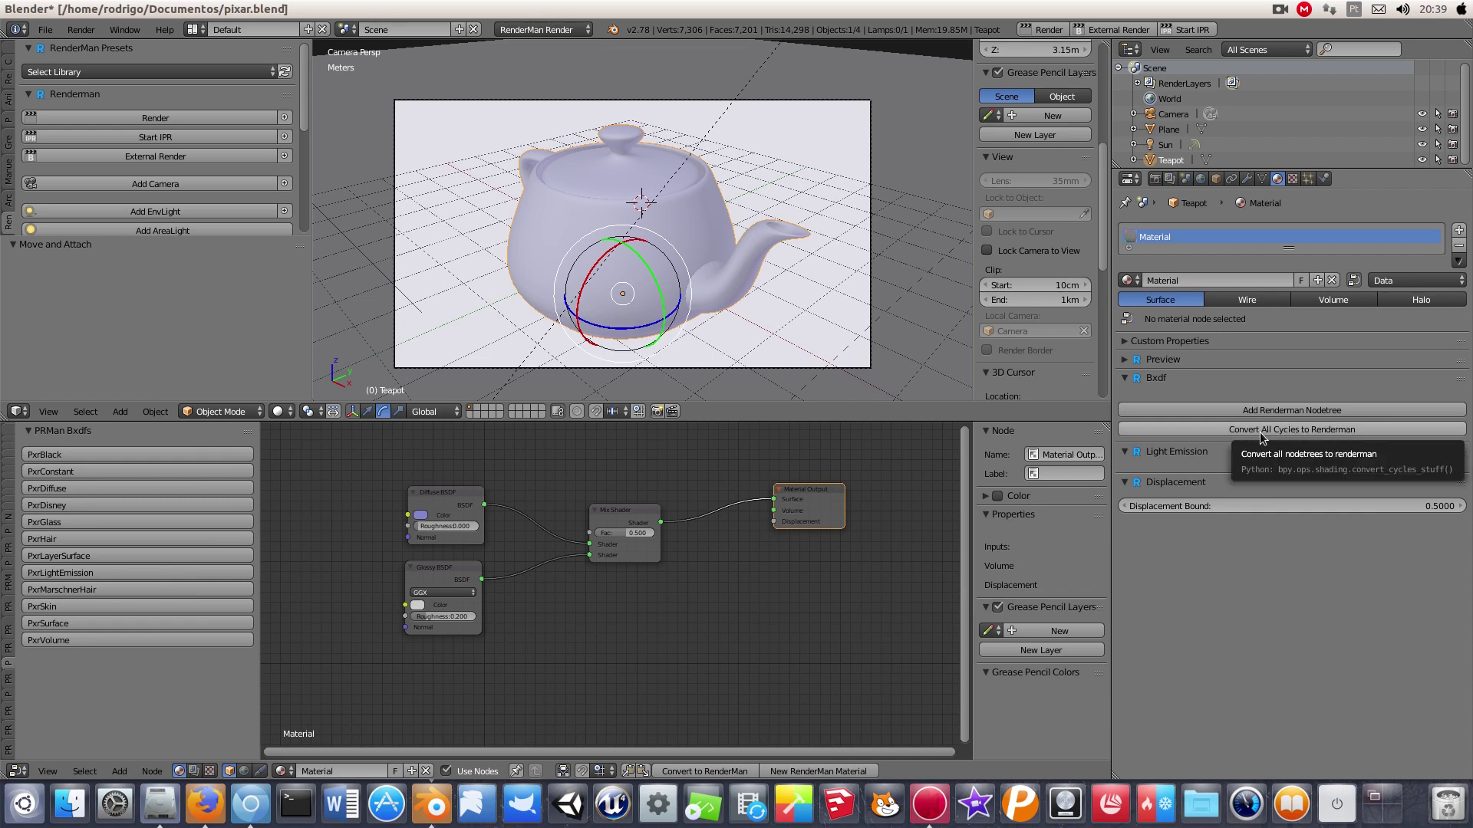
{"action": "left_click", "coordinate": [1360, 430]}
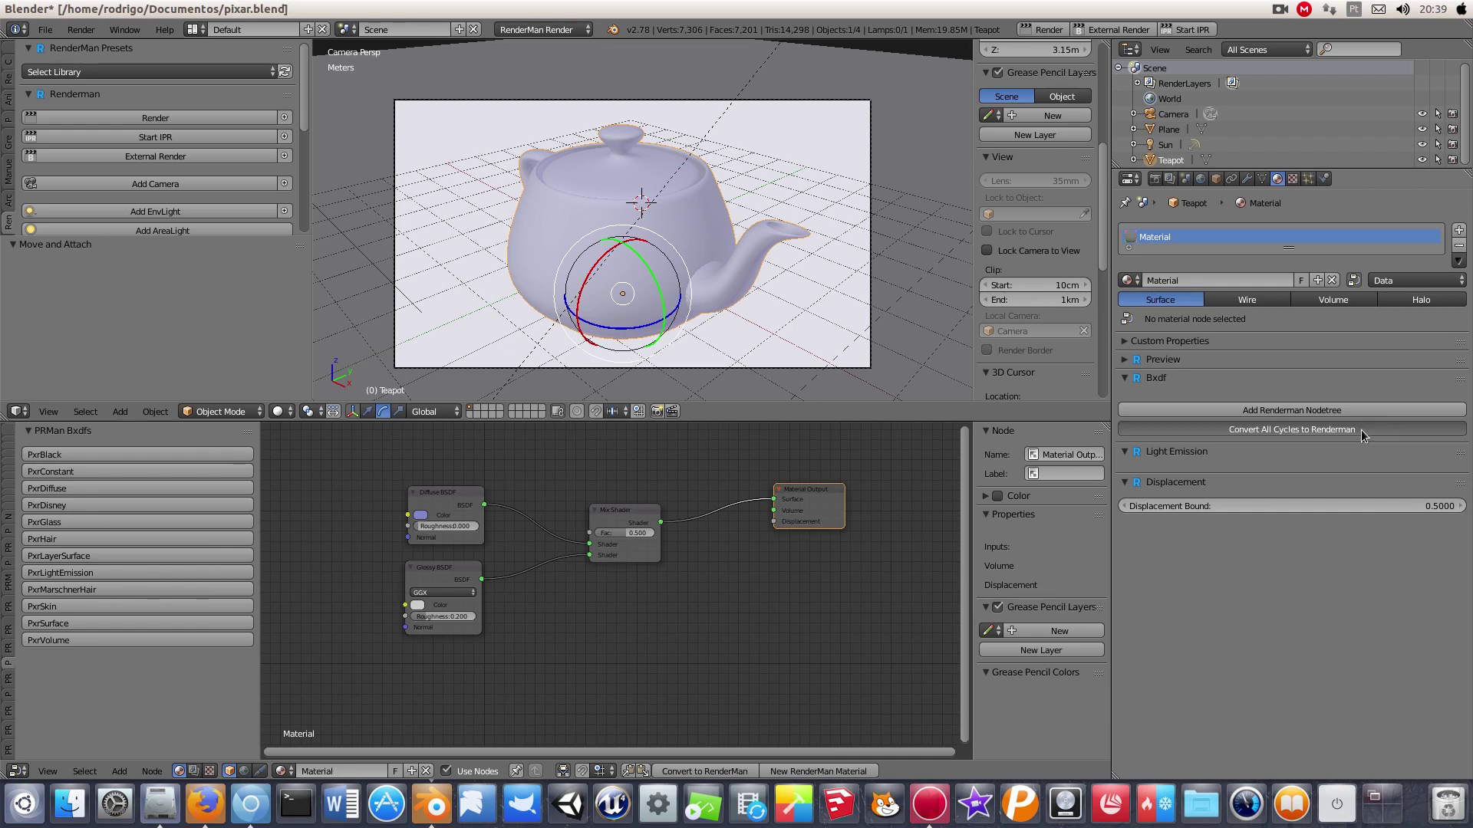
{"action": "scroll", "coordinate": [798, 642], "scroll_direction": "down", "scroll_amount": 1}
{"action": "scroll", "coordinate": [758, 603], "scroll_direction": "down", "scroll_amount": 2}
Step: Move the overlapping PxrLayer node lower and pan to show the second node tree
{"action": "middle_click_drag", "start_coordinate": [758, 603], "coordinate": [775, 437]}
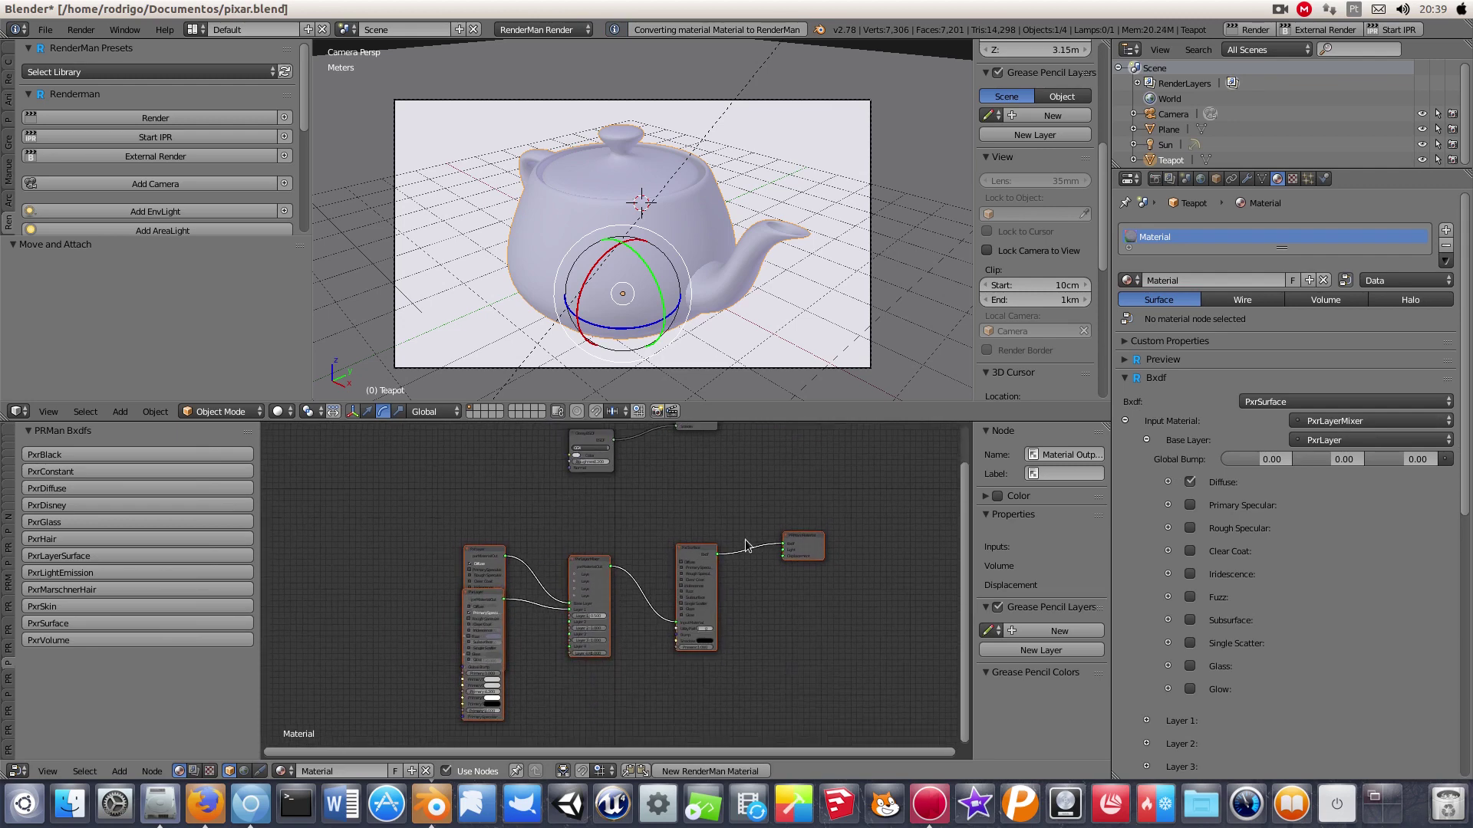
{"action": "scroll", "coordinate": [774, 437], "scroll_direction": "up", "scroll_amount": 3}
{"action": "left_click_drag", "start_coordinate": [433, 599], "coordinate": [436, 731]}
{"action": "scroll", "coordinate": [865, 564], "scroll_direction": "down", "scroll_amount": 2}
{"action": "scroll", "coordinate": [472, 616], "scroll_direction": "down", "scroll_amount": 1}
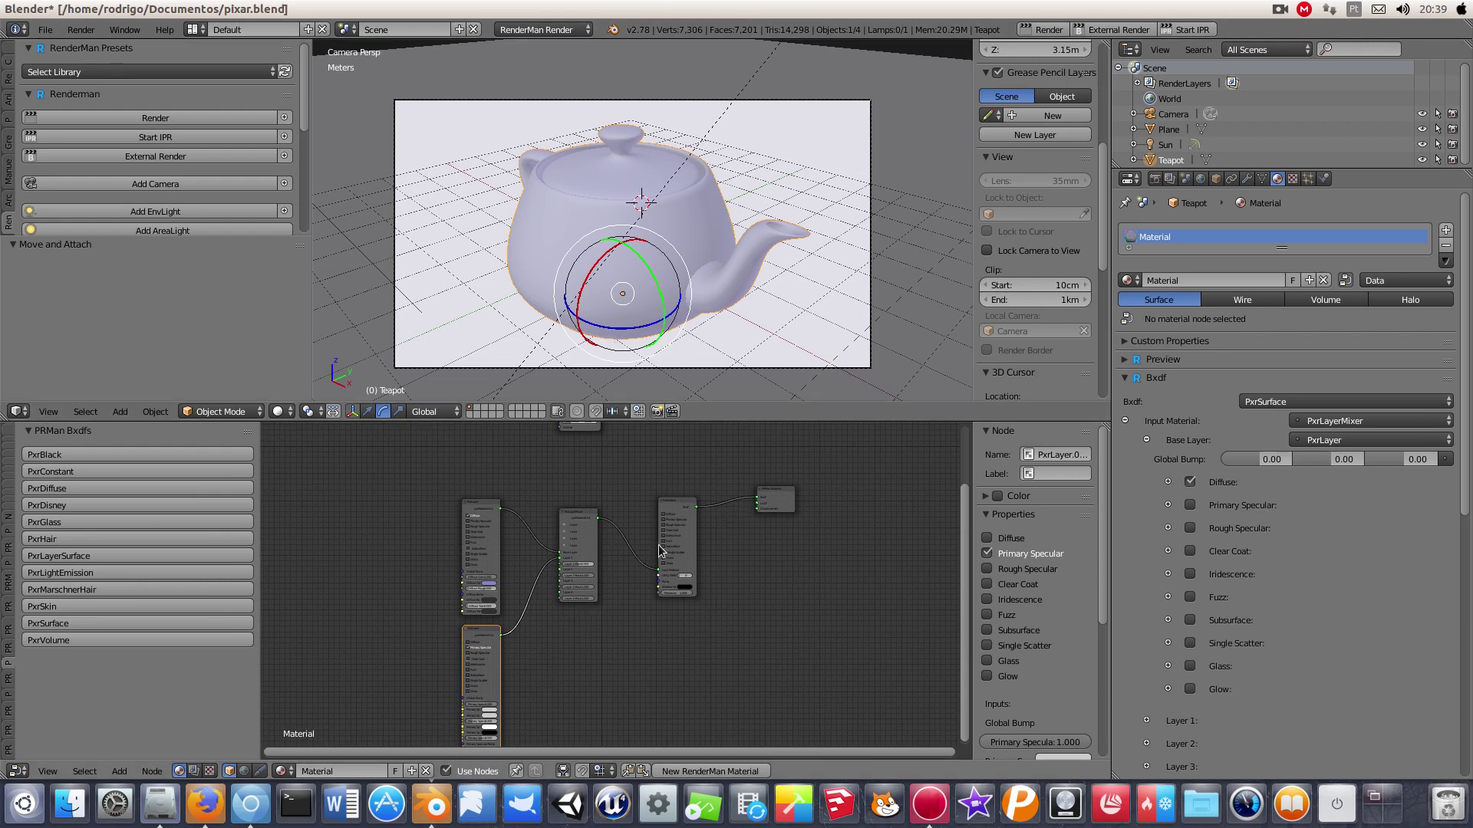
{"action": "mouse_move", "coordinate": [643, 552]}
{"action": "middle_mouse_down"}
{"action": "mouse_move", "coordinate": [566, 691]}
{"action": "mouse_move", "coordinate": [527, 598]}
{"action": "middle_mouse_up"}
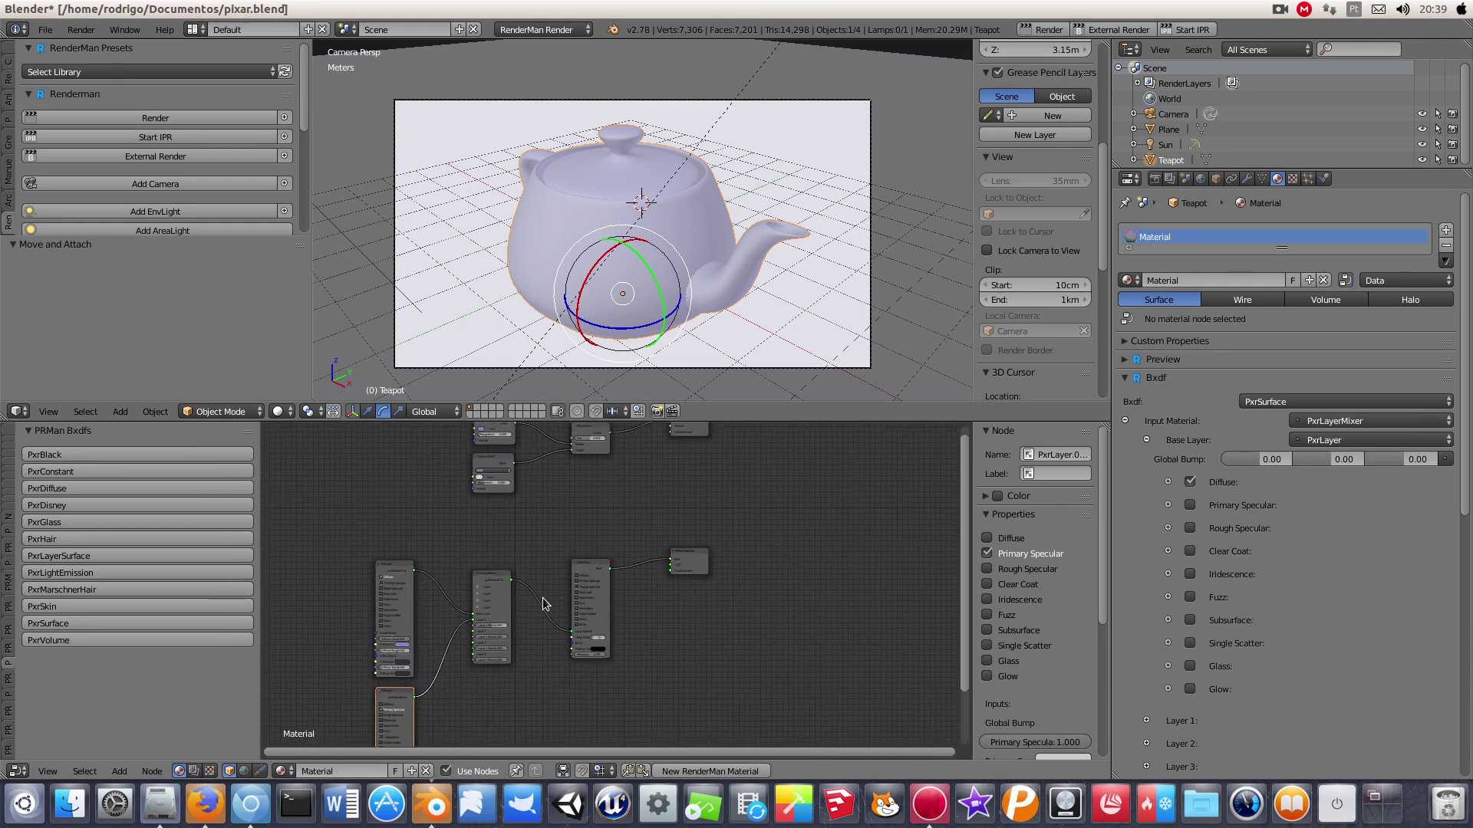
Step: Maximize the node editor and inspect the lower PxrLayer node with roughness 0.200
{"action": "key", "text": "shift+space"}
{"action": "scroll", "coordinate": [690, 545], "scroll_direction": "up", "scroll_amount": 2}
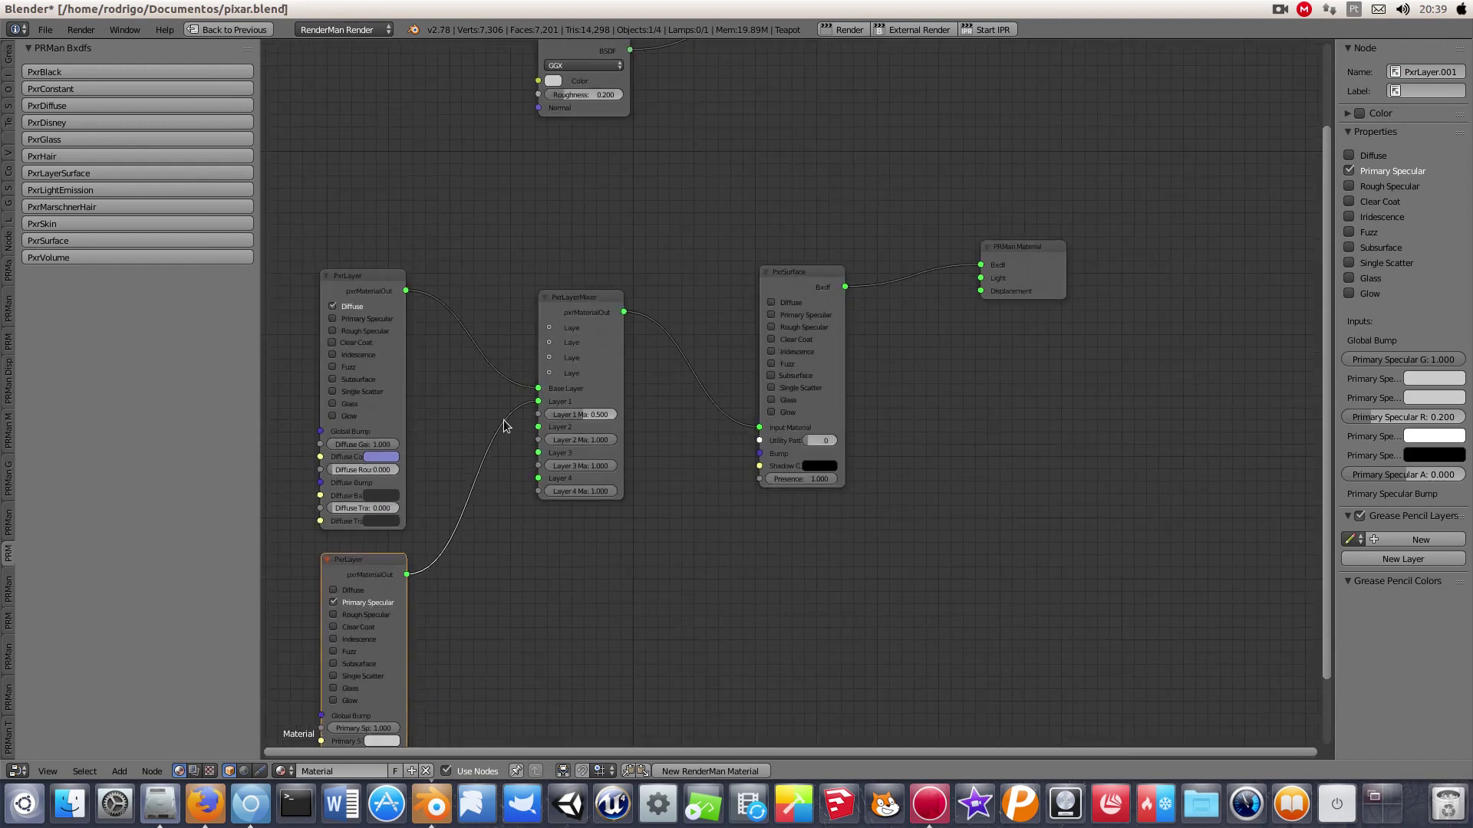
{"action": "mouse_move", "coordinate": [575, 198]}
{"action": "middle_mouse_down"}
{"action": "mouse_move", "coordinate": [486, 565]}
{"action": "mouse_move", "coordinate": [753, 155]}
{"action": "middle_mouse_up"}
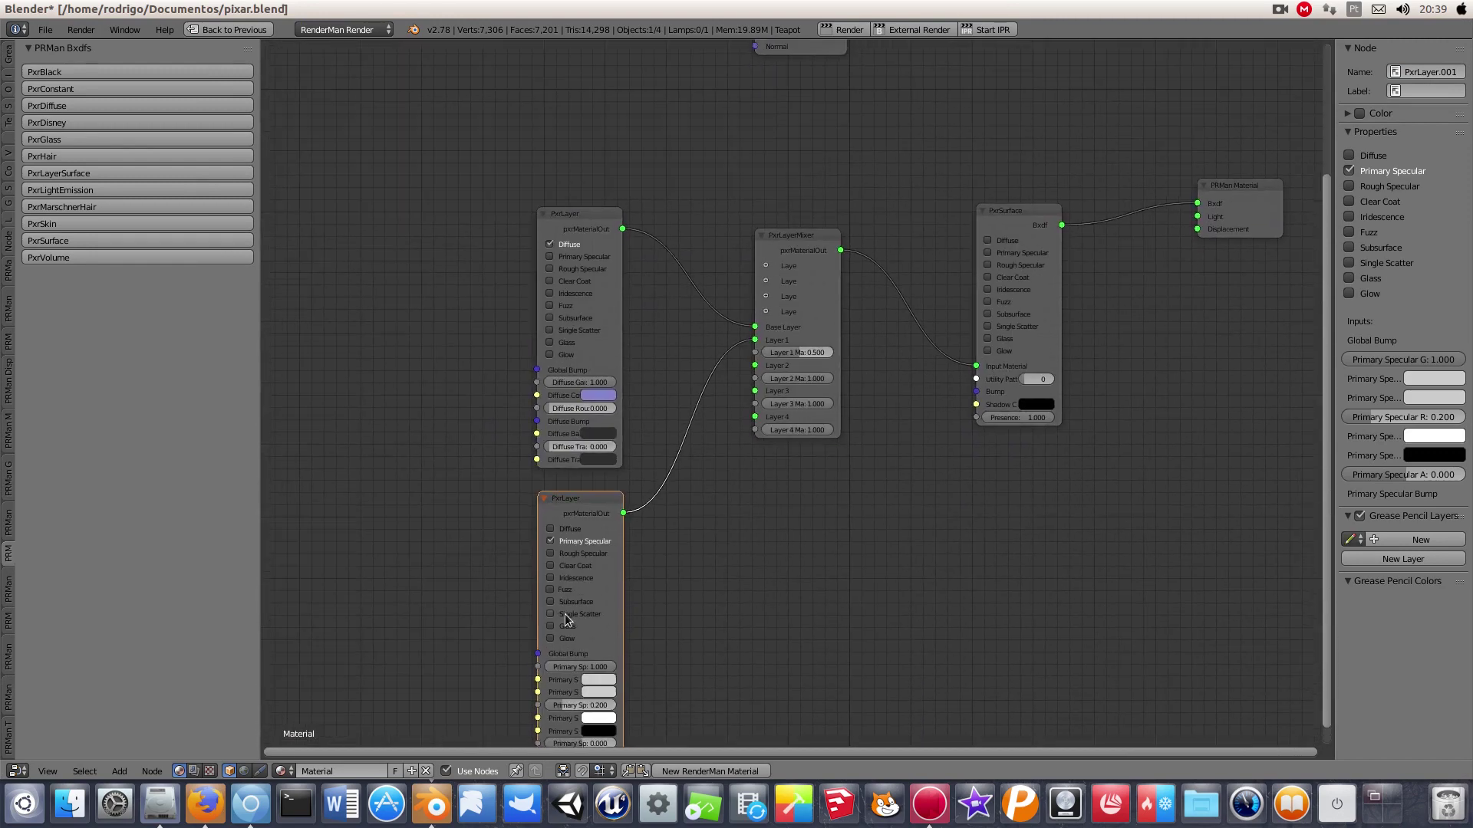
{"action": "scroll", "coordinate": [579, 564], "scroll_direction": "up", "scroll_amount": 2}
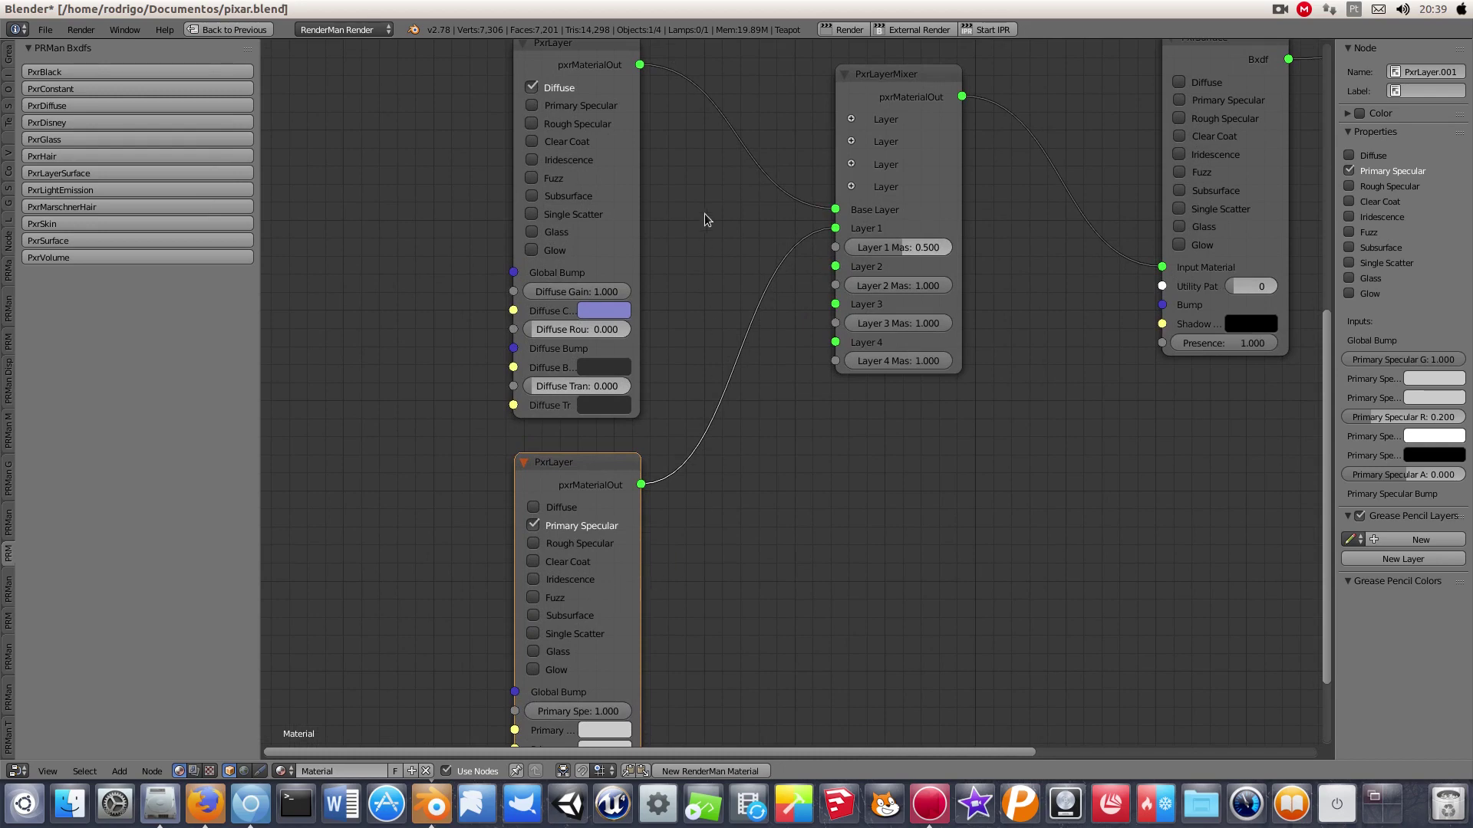
{"action": "middle_click_drag", "start_coordinate": [704, 220], "coordinate": [678, 284]}
{"action": "mouse_move", "coordinate": [653, 737]}
{"action": "middle_mouse_down"}
{"action": "mouse_move", "coordinate": [587, 606]}
{"action": "mouse_move", "coordinate": [578, 520]}
{"action": "mouse_move", "coordinate": [550, 507]}
{"action": "middle_mouse_up"}
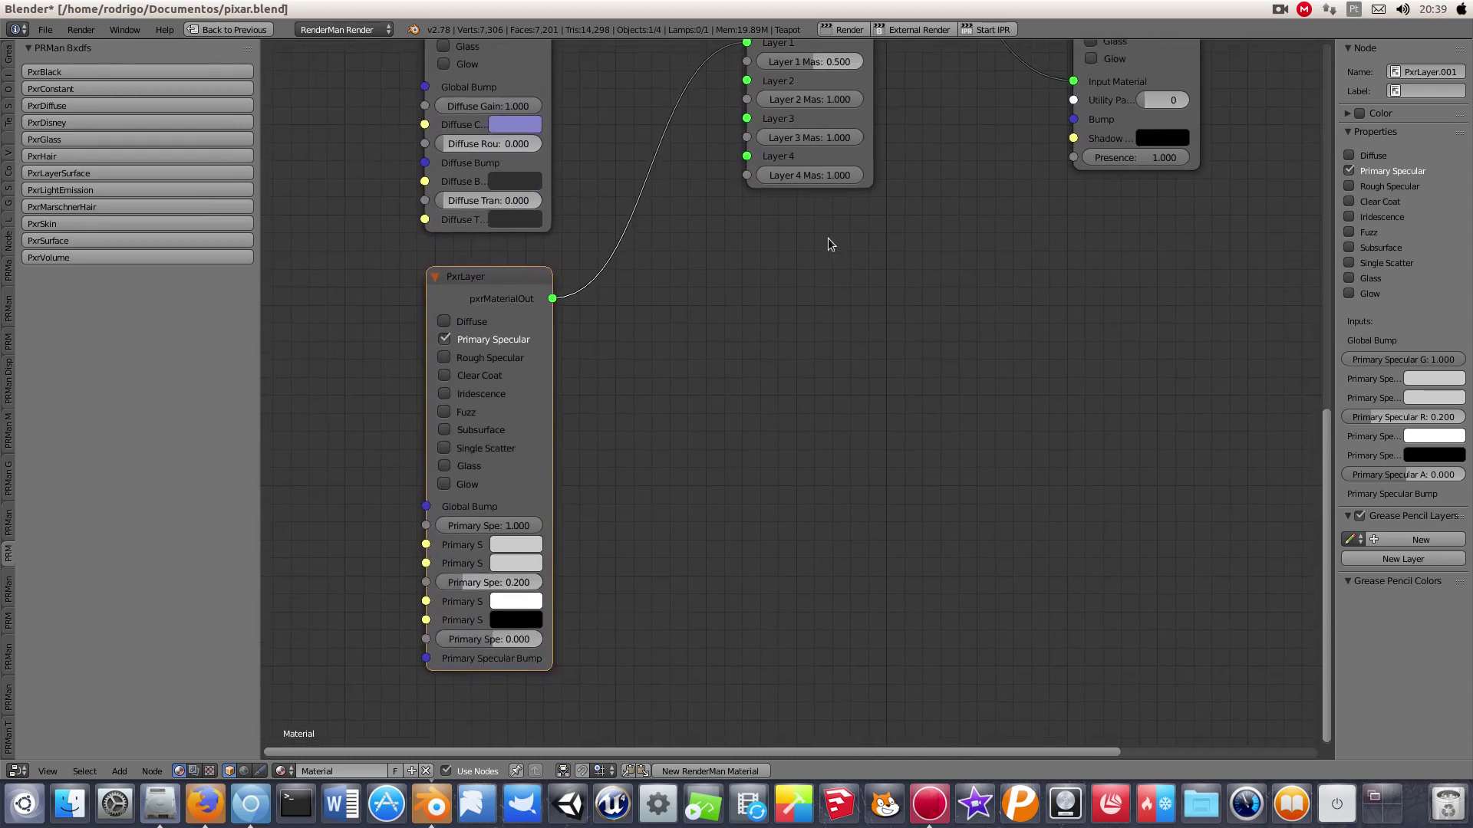
Step: Inspect the PxrLayerMixer, PxrSurface, PRMan Material and original Cycles nodes
{"action": "middle_click_drag", "start_coordinate": [828, 239], "coordinate": [737, 516]}
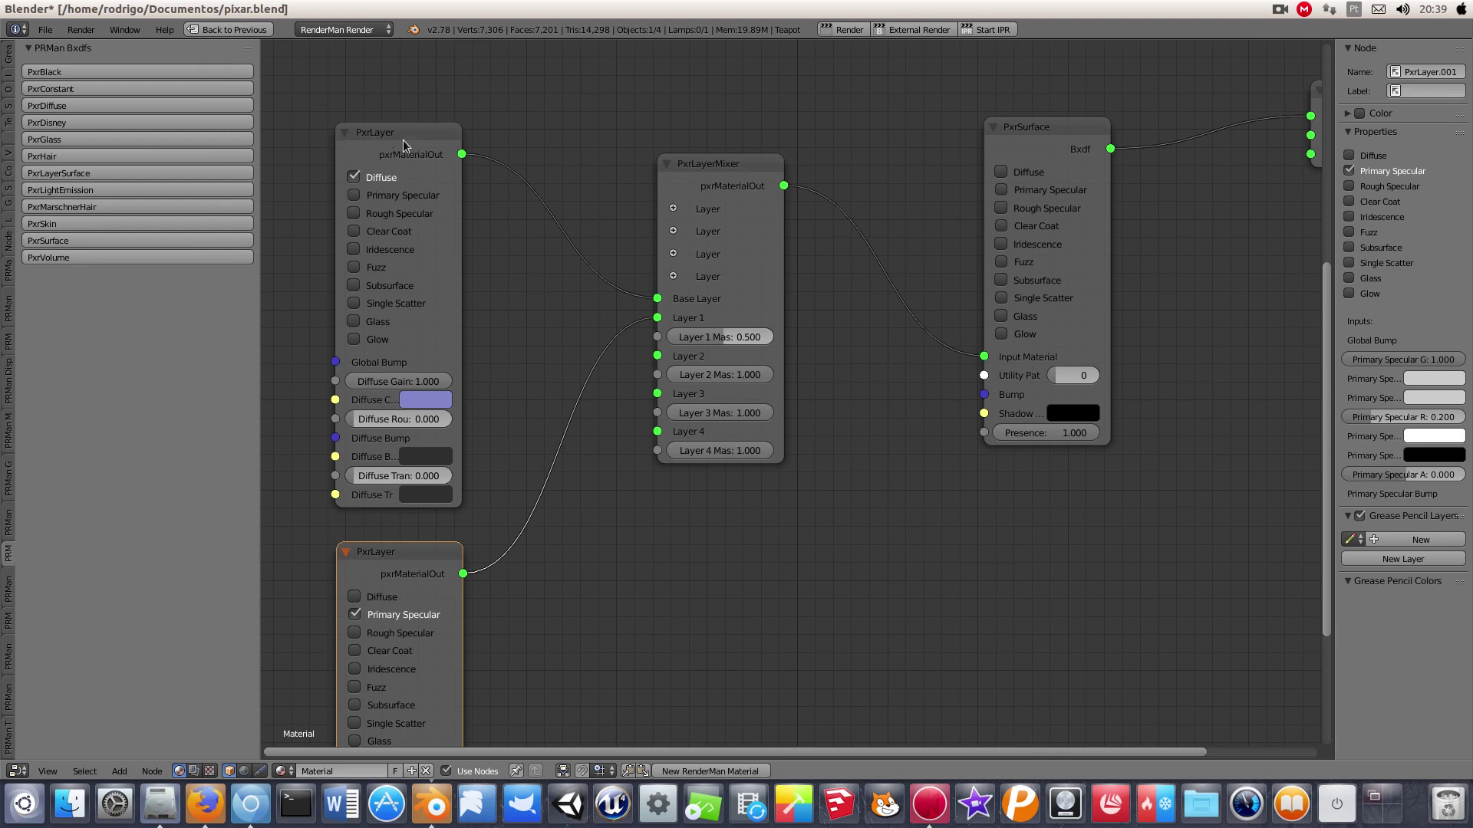
{"action": "mouse_move", "coordinate": [537, 652]}
{"action": "middle_mouse_down"}
{"action": "mouse_move", "coordinate": [599, 361]}
{"action": "mouse_move", "coordinate": [590, 417]}
{"action": "middle_mouse_up"}
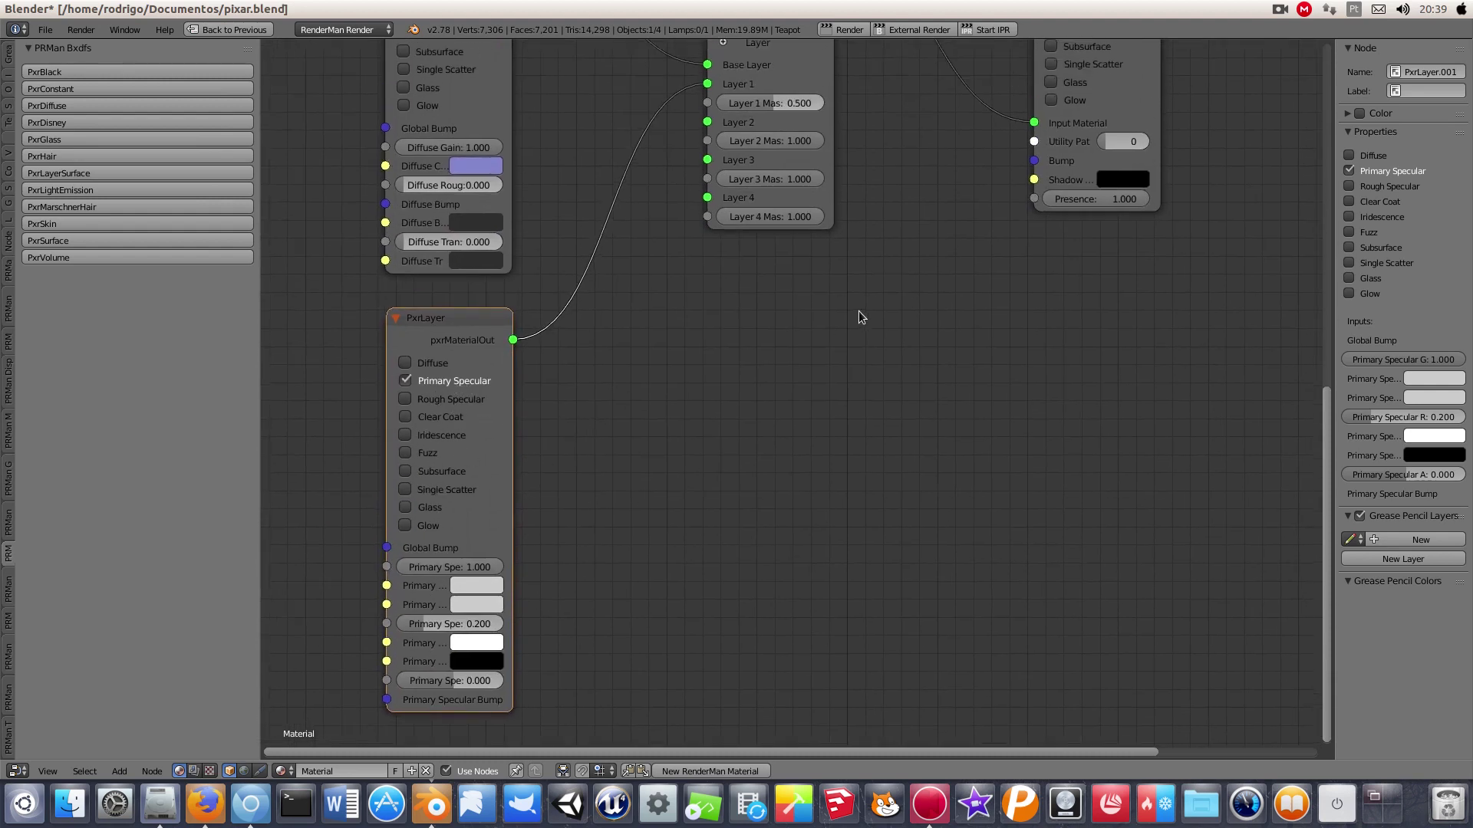
{"action": "middle_click_drag", "start_coordinate": [863, 316], "coordinate": [694, 615]}
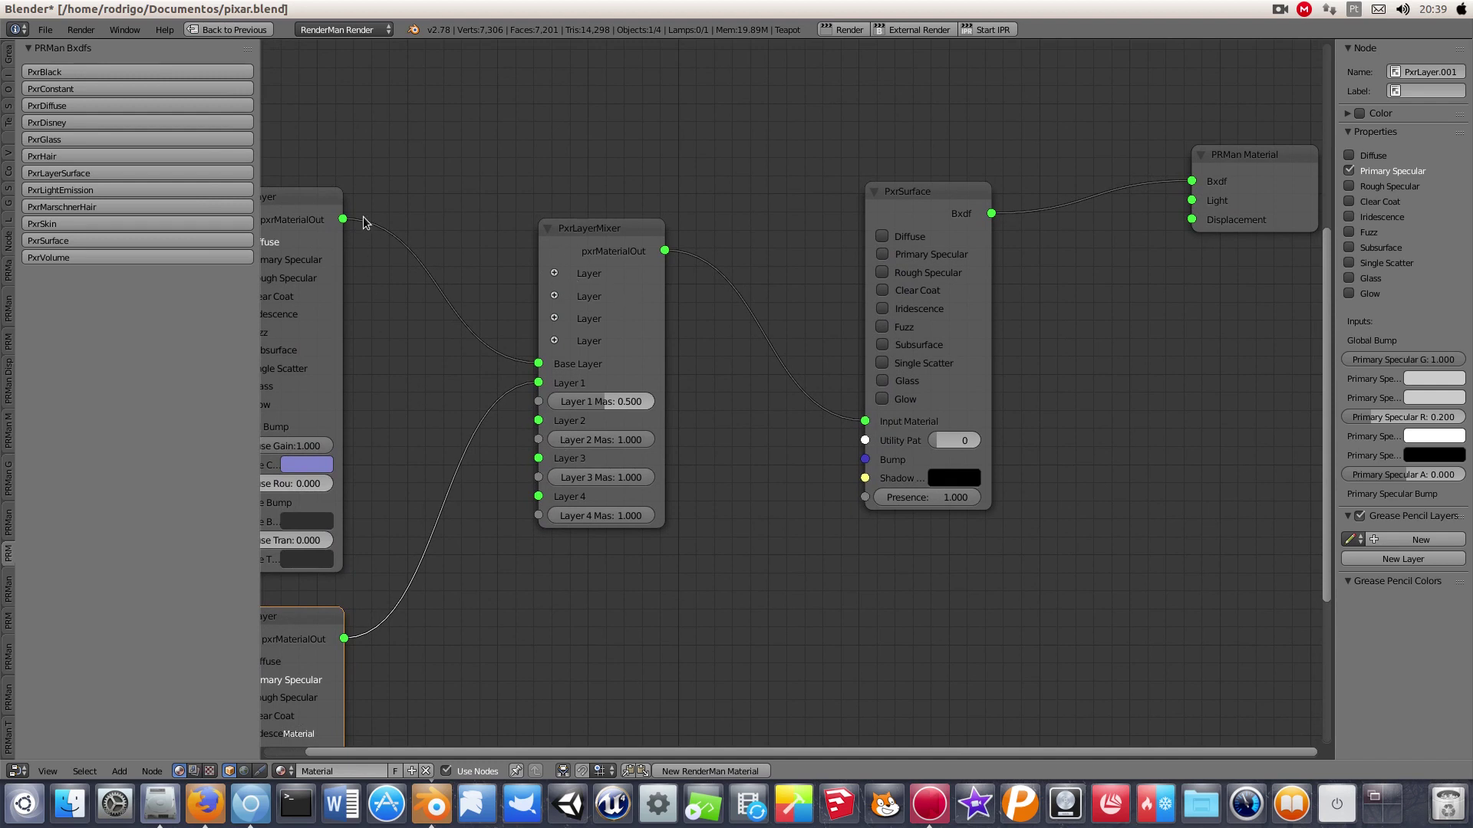
{"action": "middle_click_drag", "start_coordinate": [984, 314], "coordinate": [768, 461]}
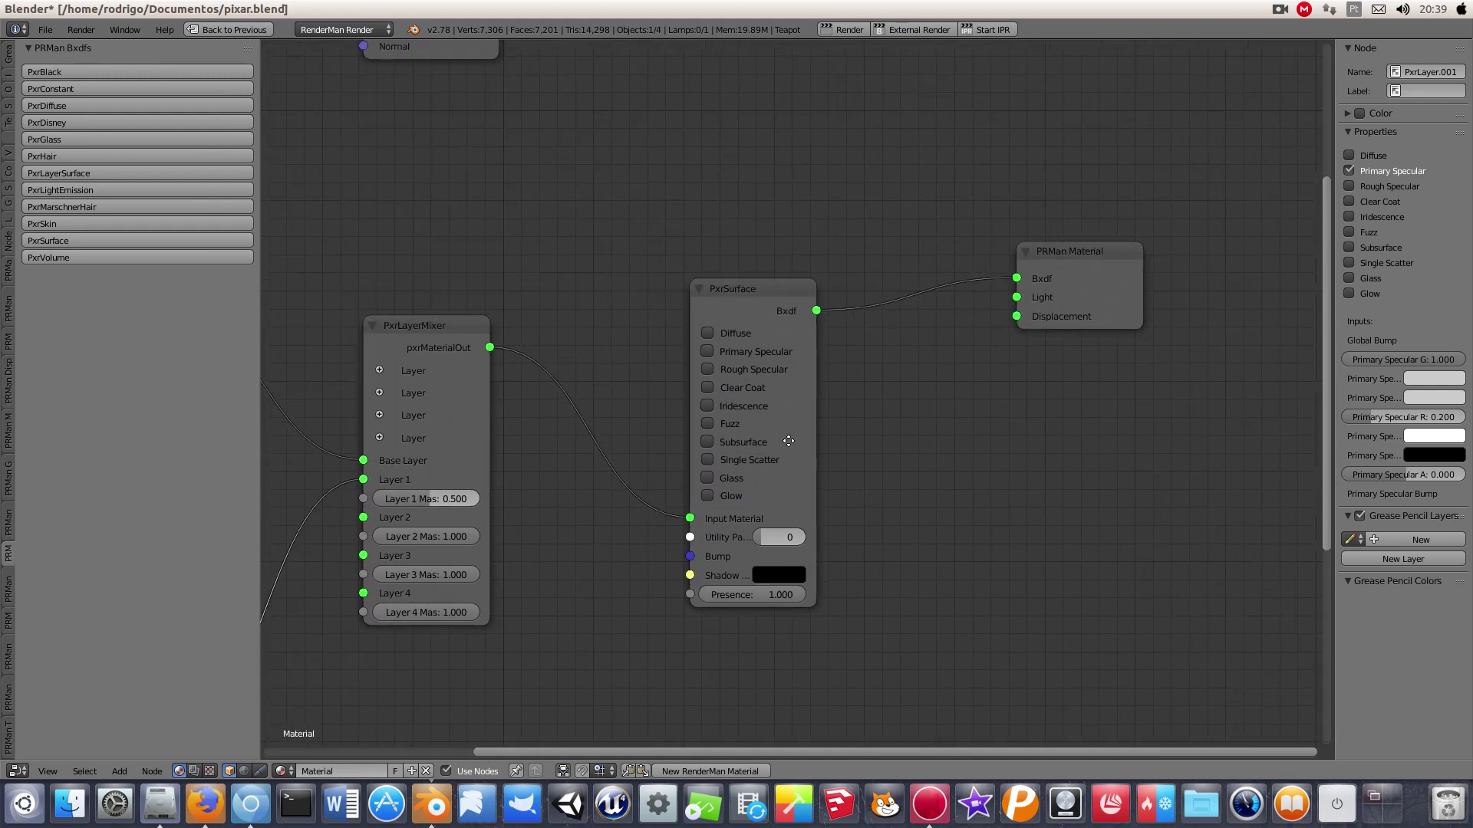
{"action": "middle_click_drag", "start_coordinate": [634, 179], "coordinate": [764, 618]}
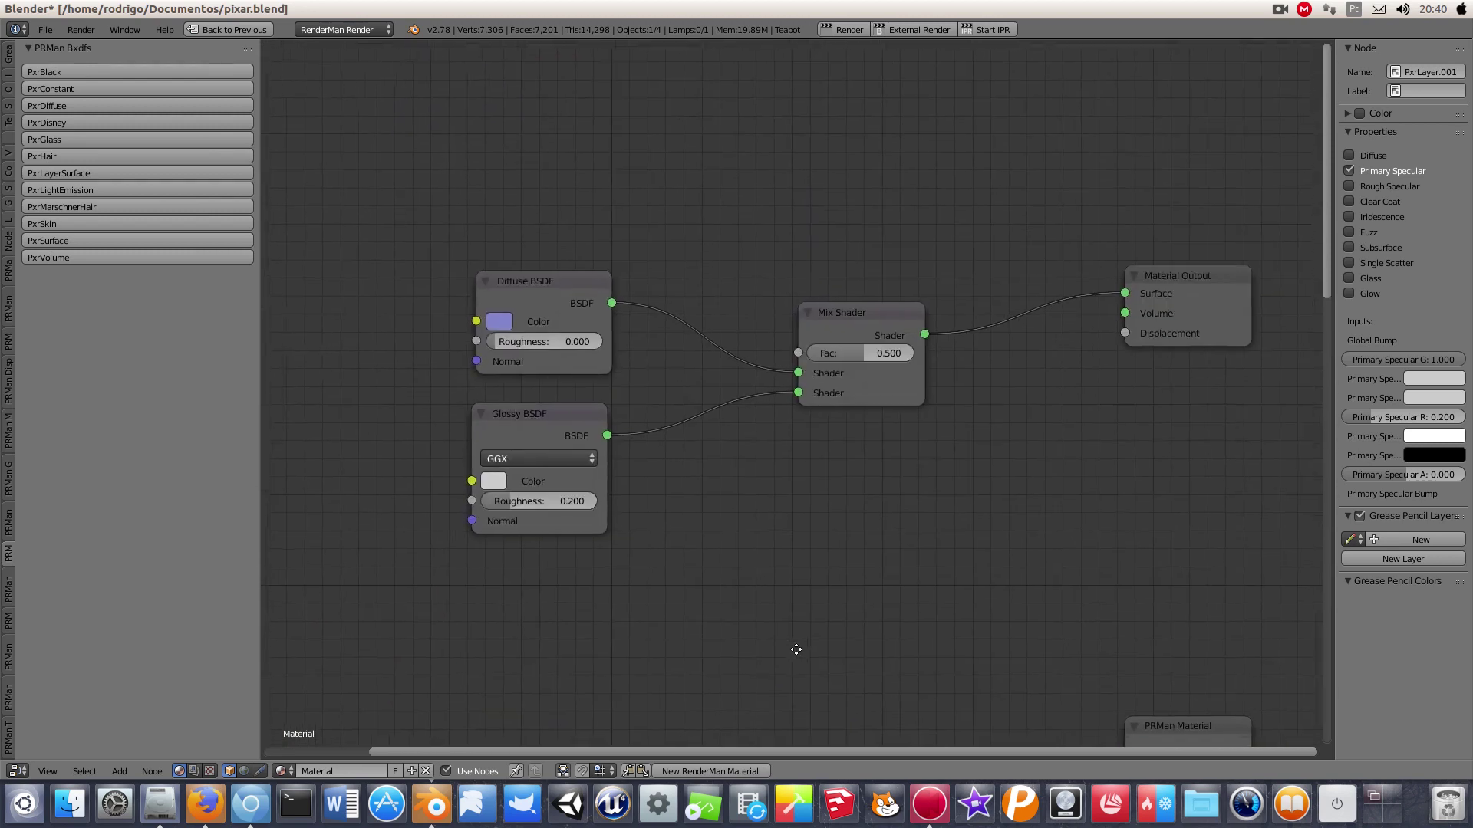
{"action": "scroll", "coordinate": [803, 456], "scroll_direction": "down", "scroll_amount": 2}
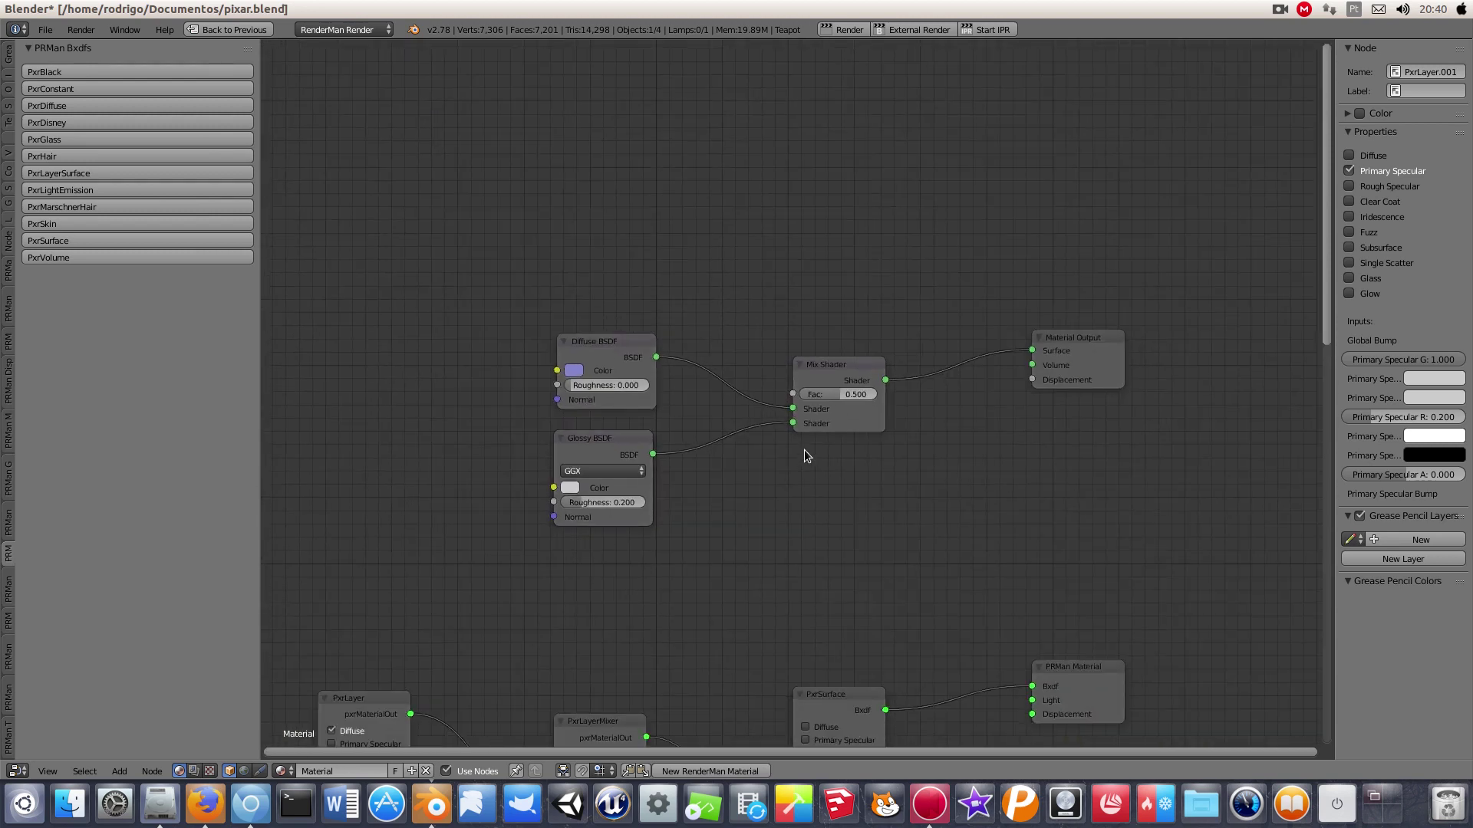
Step: Restore the normal layout and start RenderMan IPR rendering in the it viewer
{"action": "key", "text": "ctrl+Up"}
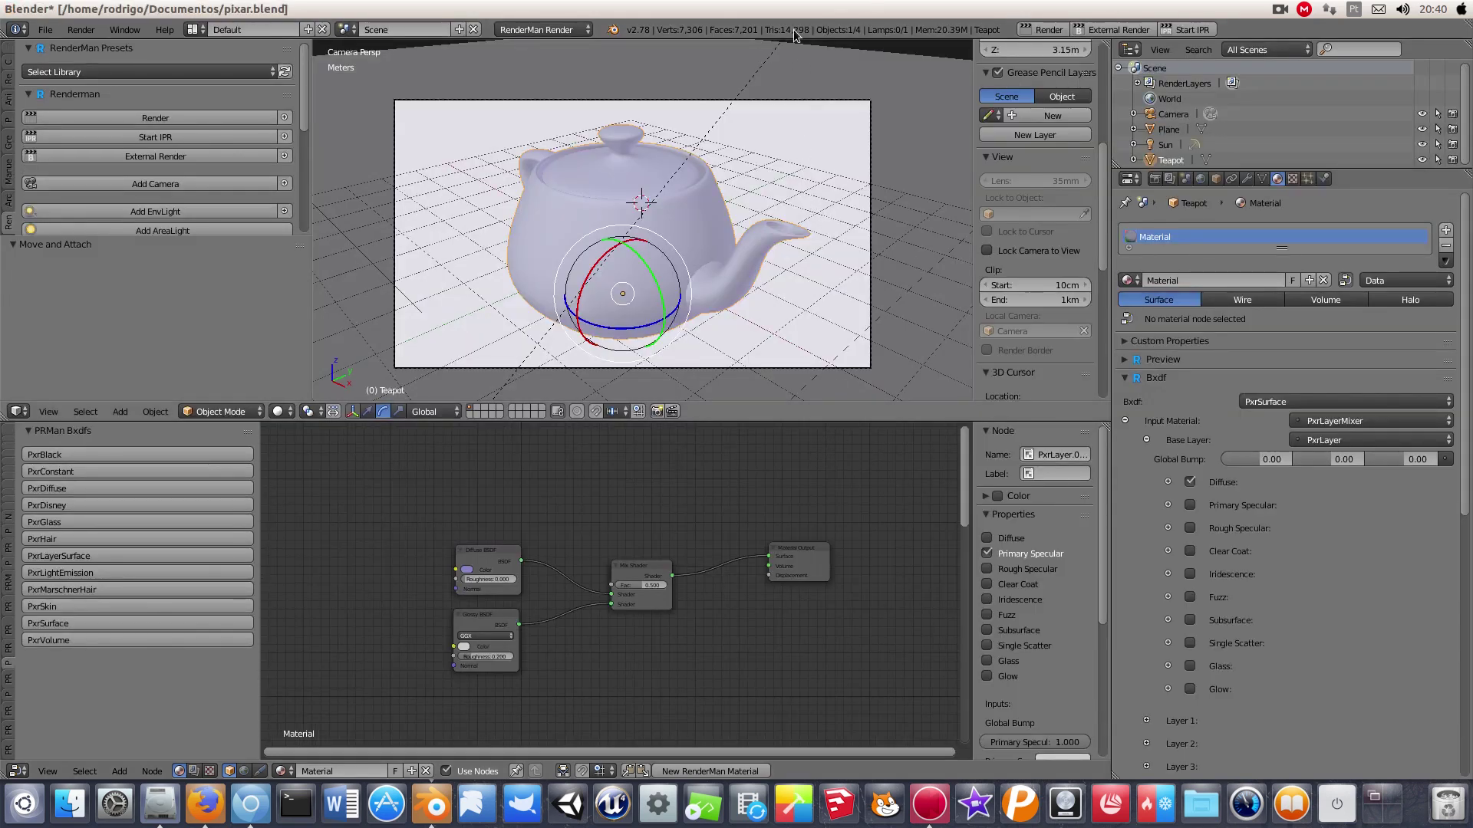
{"action": "left_click", "coordinate": [1207, 34]}
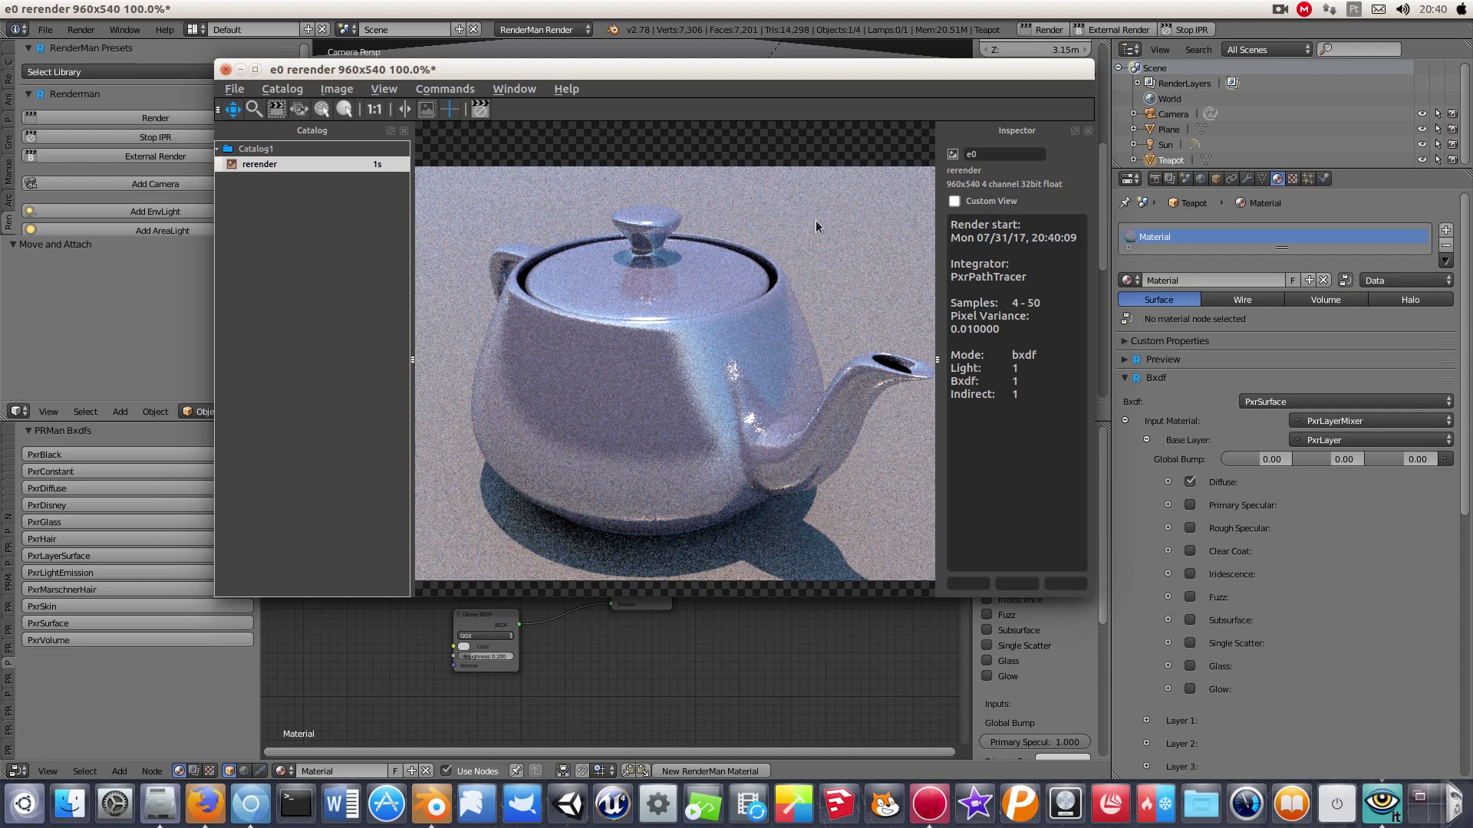
Step: Zoom the it image to 80% and wait for the lavender teapot render to converge
{"action": "scroll", "coordinate": [771, 425], "scroll_direction": "down", "scroll_amount": 1}
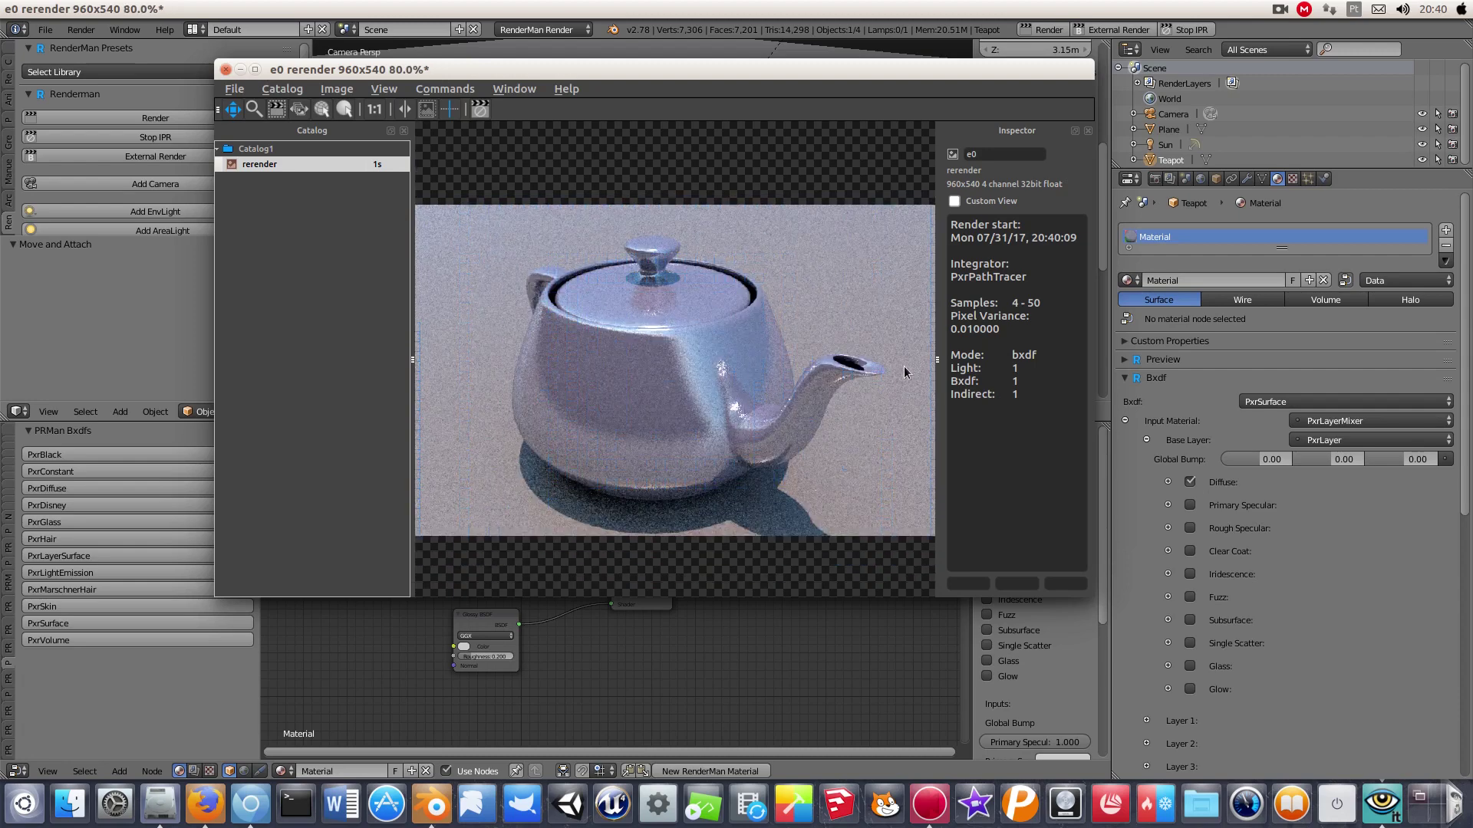